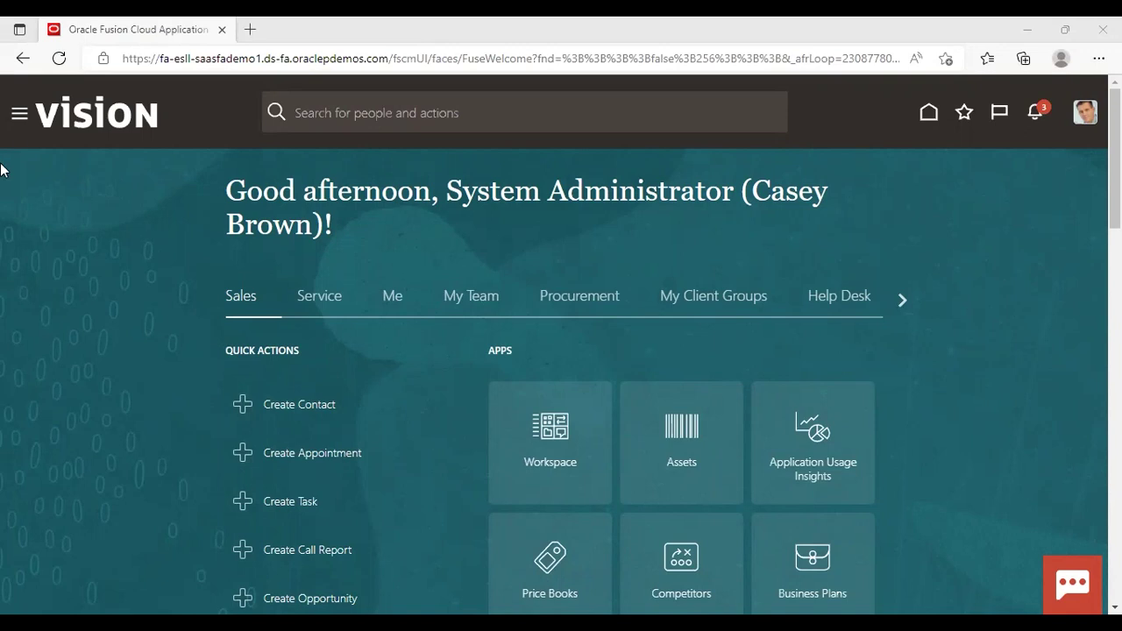
- Open the Security Console's user accounts and search them by the employee's first name
click(19, 115)
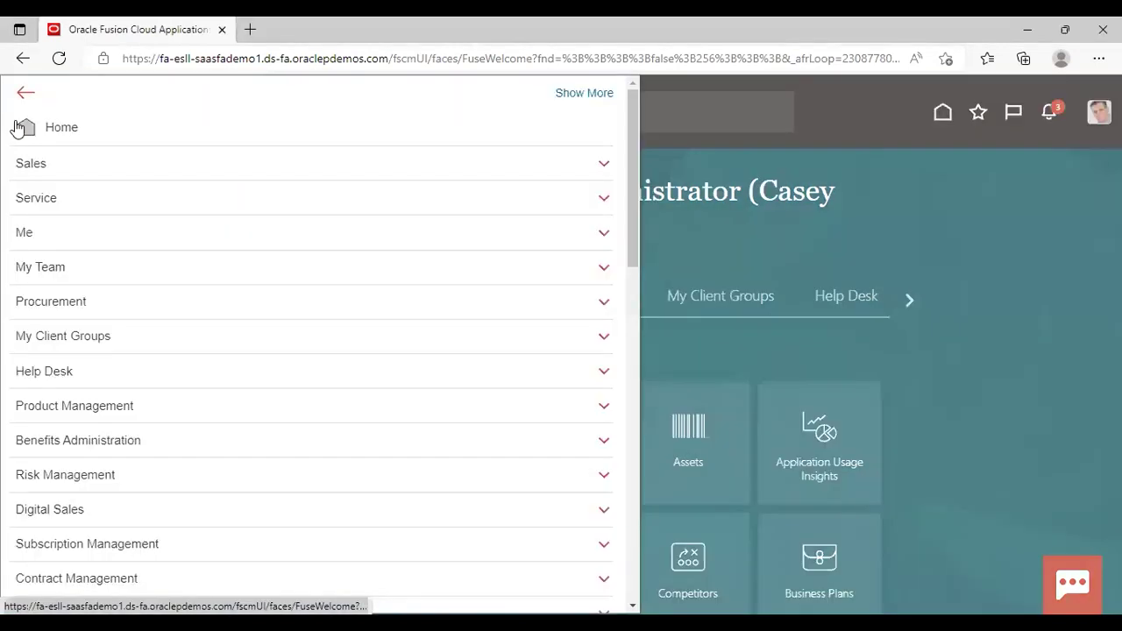
scroll(320, 350, down, 10)
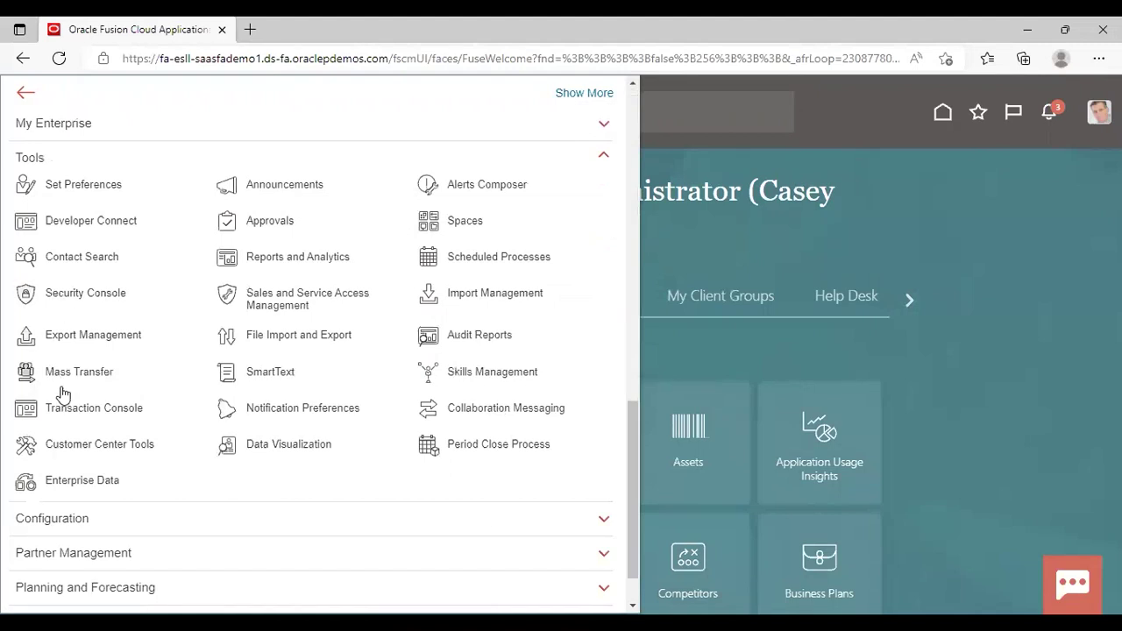
click(90, 293)
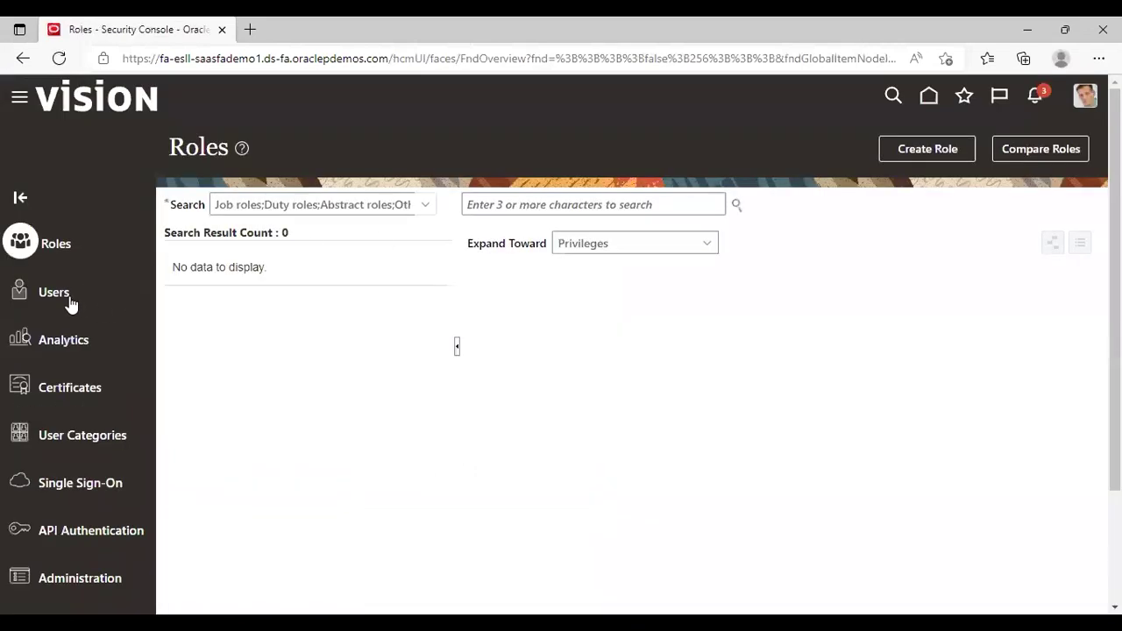
click(63, 292)
click(616, 202)
text(casey)
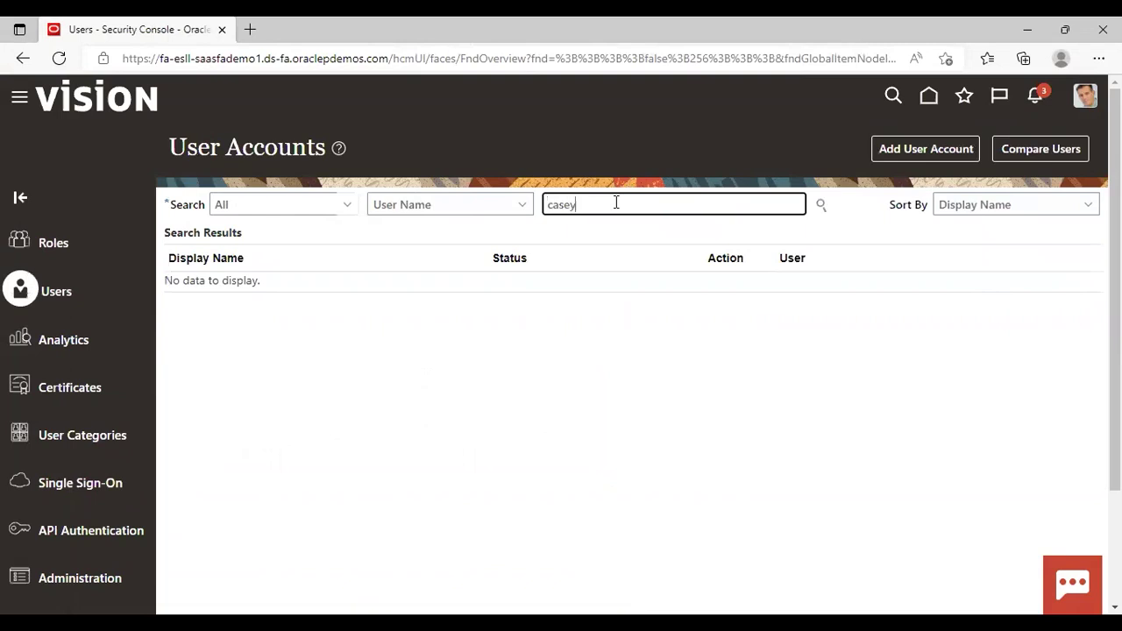
key(Return)
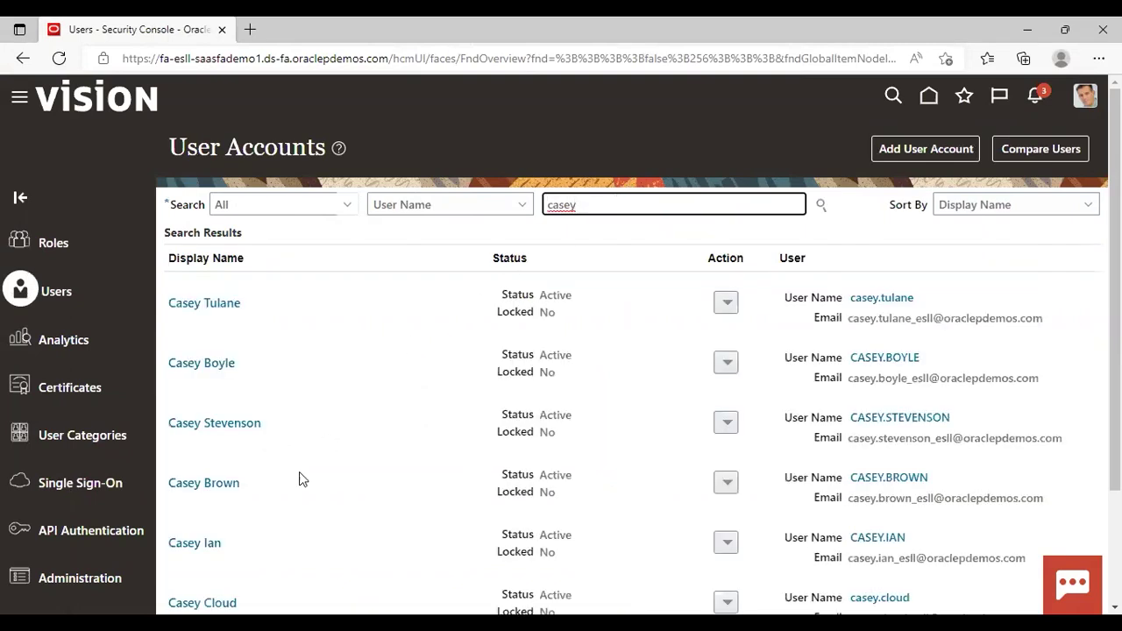
- Open the system administrator's user account, check the assigned manager in the associated worker information, and return to the user list
click(203, 487)
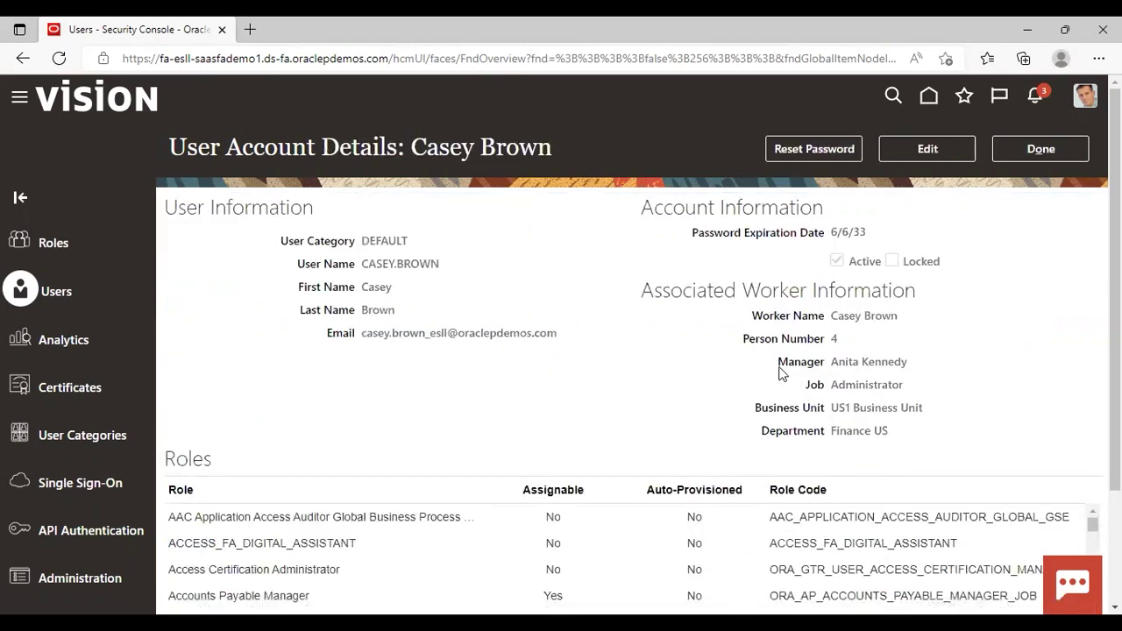
drag(778, 362, 953, 370)
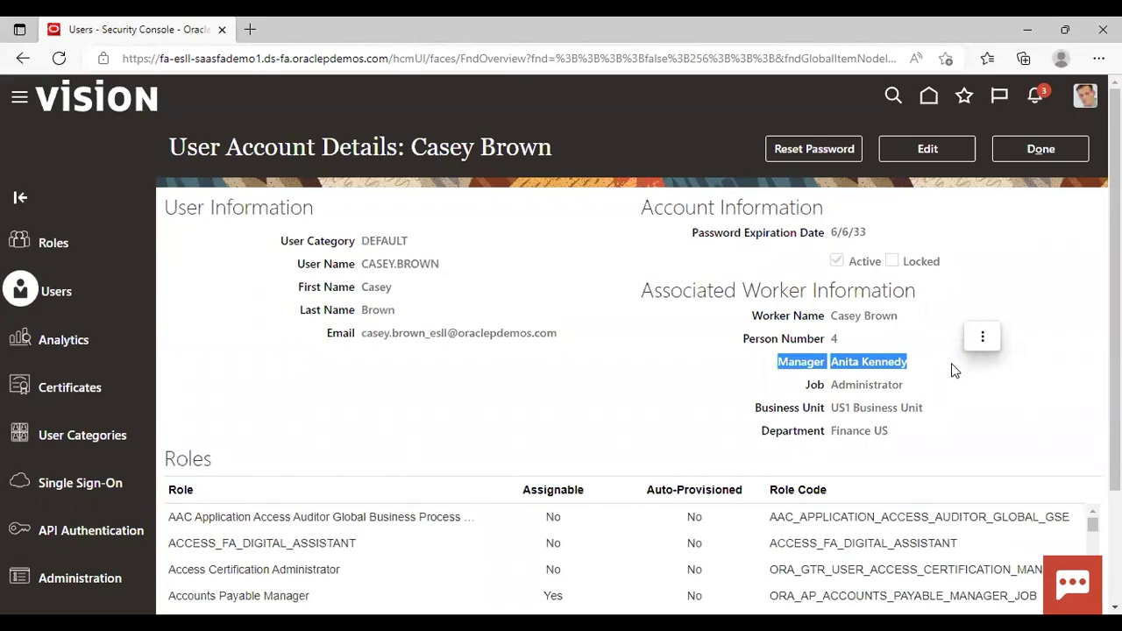
click(650, 393)
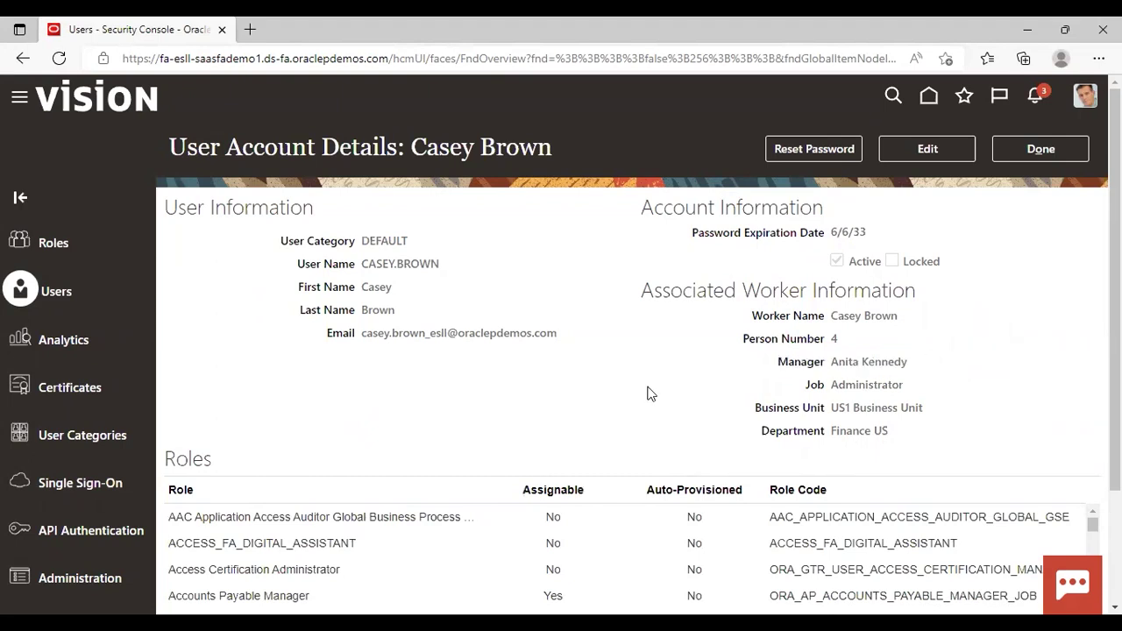
click(1041, 150)
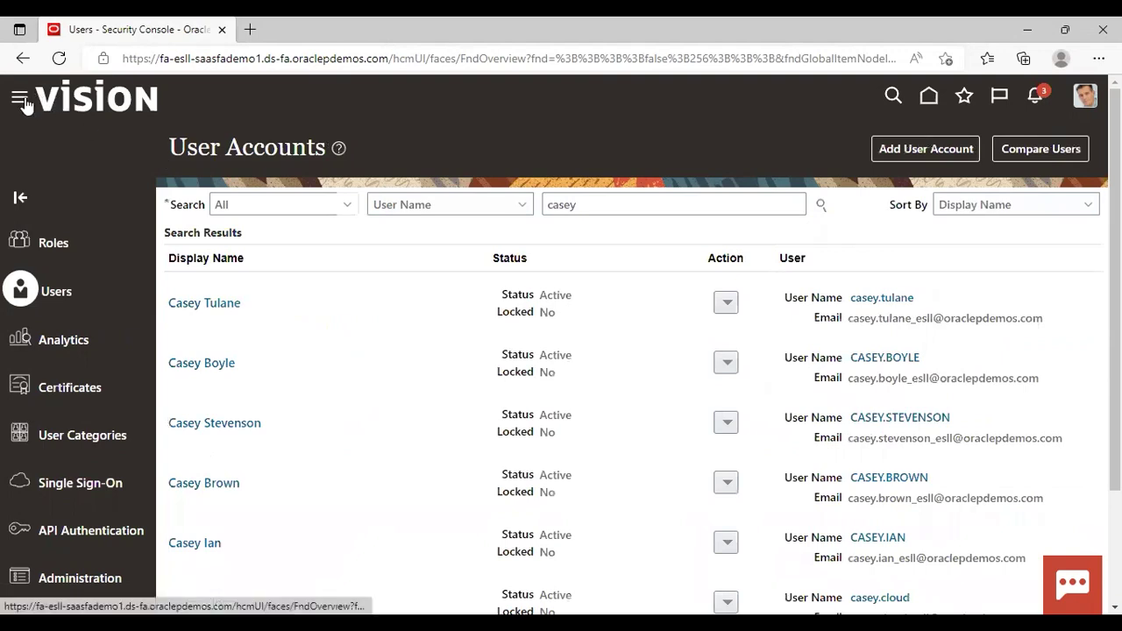
- Go to the employee's own Travel and Expenses work area
click(24, 103)
click(55, 233)
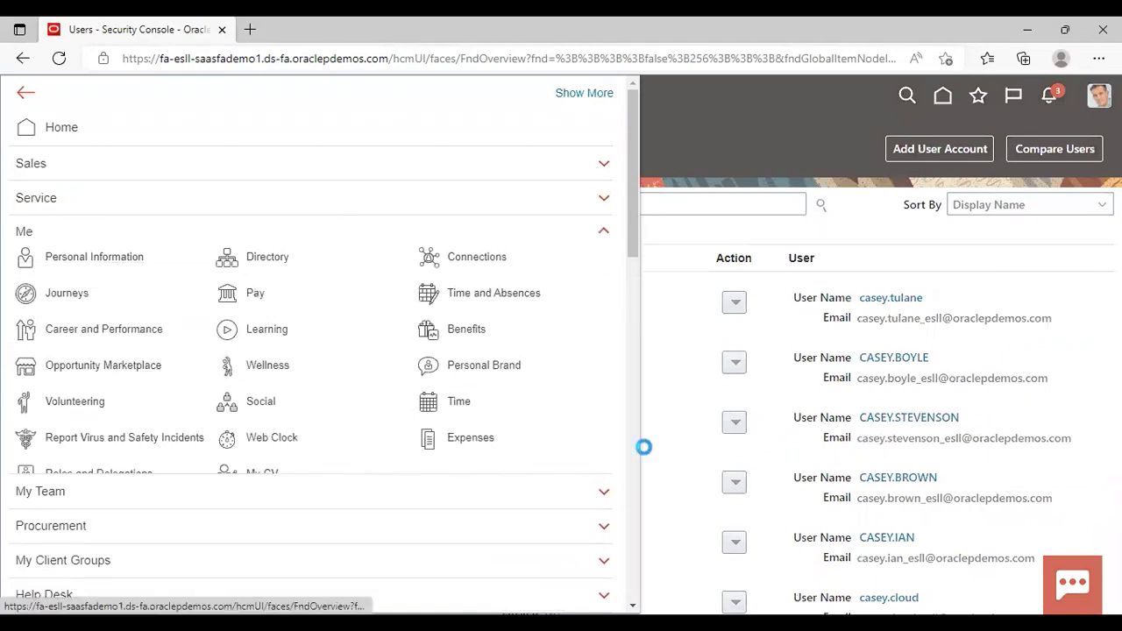
scroll(635, 337, down, 3)
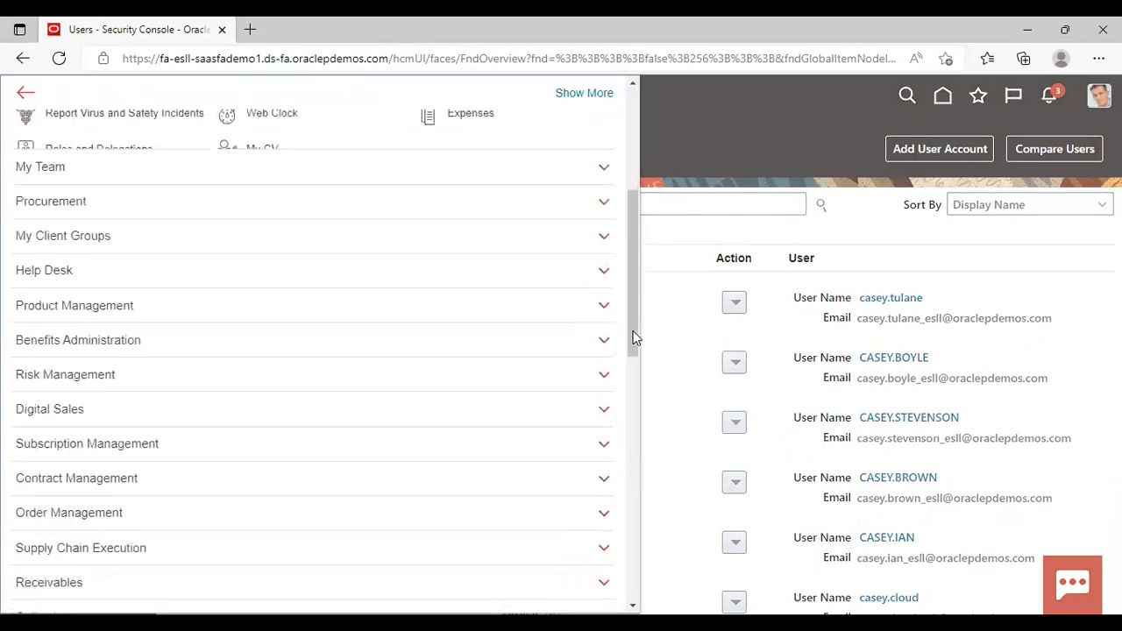
scroll(635, 337, down, 2)
scroll(632, 92, up, 1)
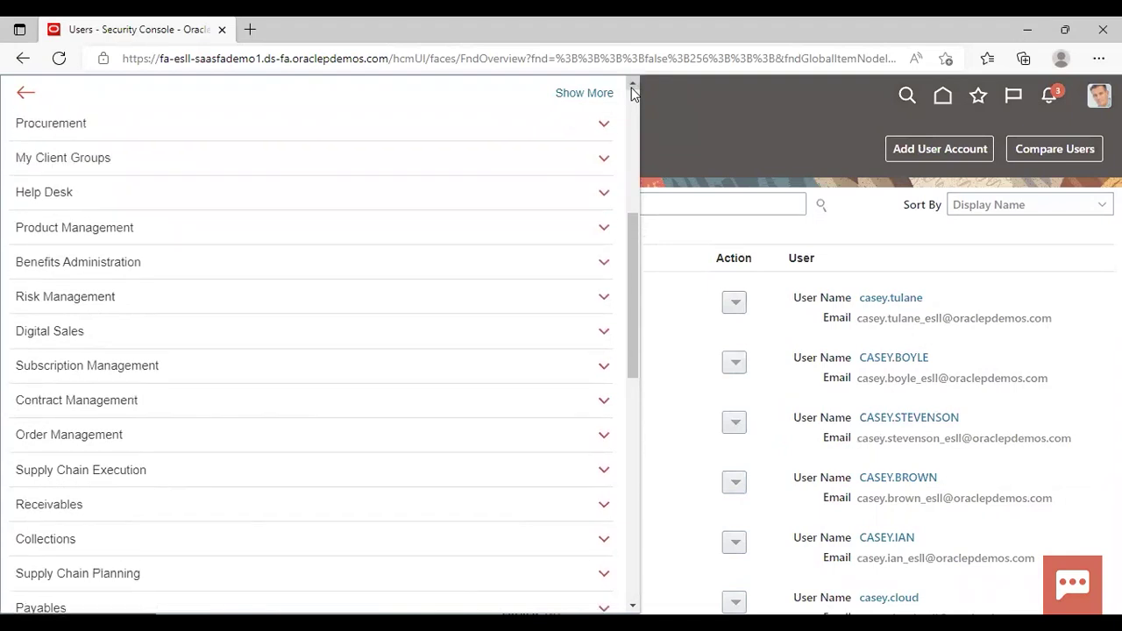
scroll(633, 92, up, 2)
scroll(632, 92, up, 1)
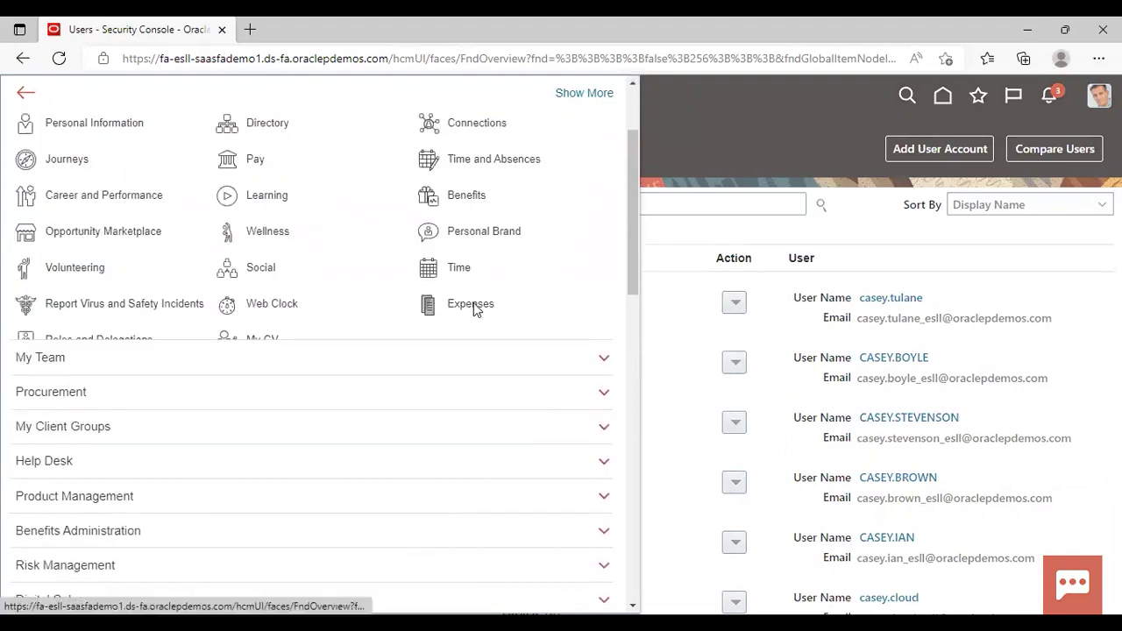
click(472, 304)
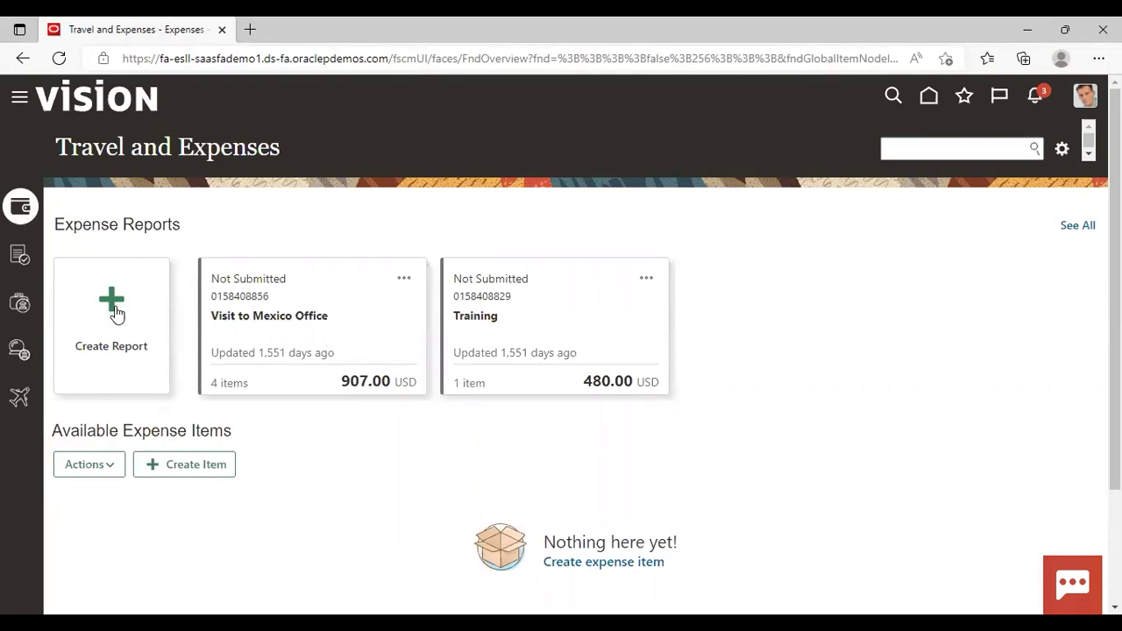
- Create a new expense report with the purpose "BBC expense report"
click(116, 312)
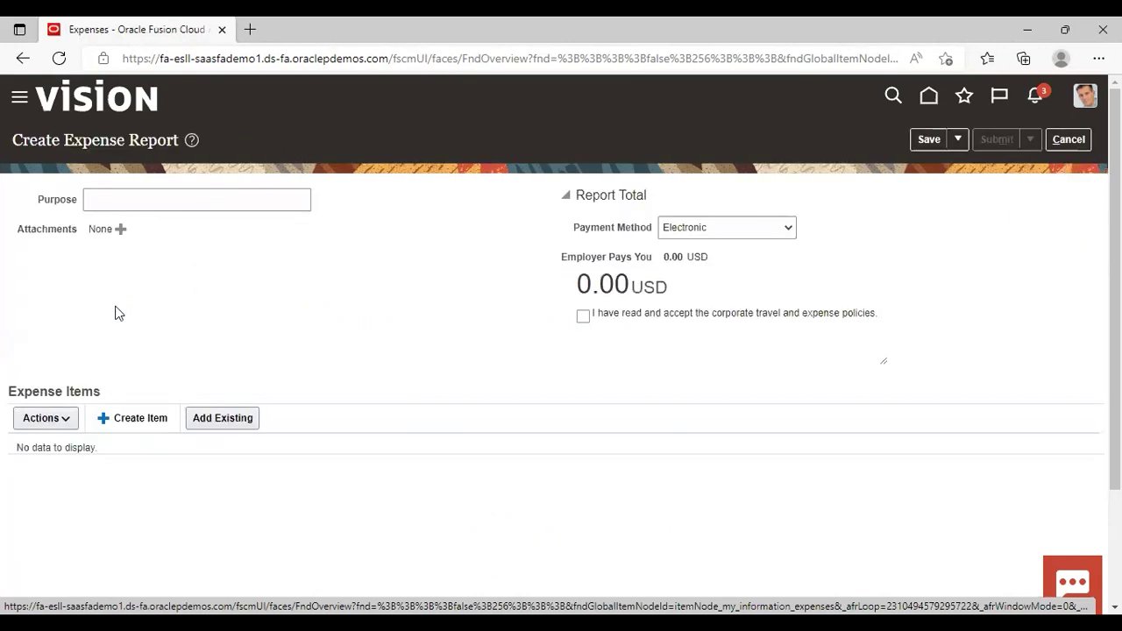
click(288, 200)
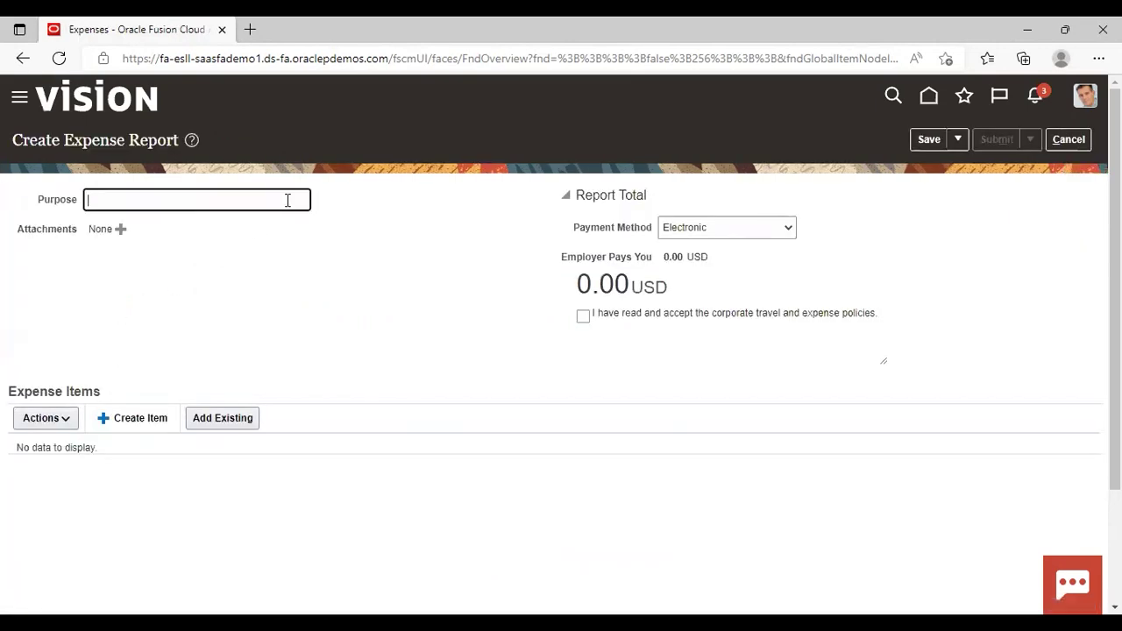
text(BBC expense report)
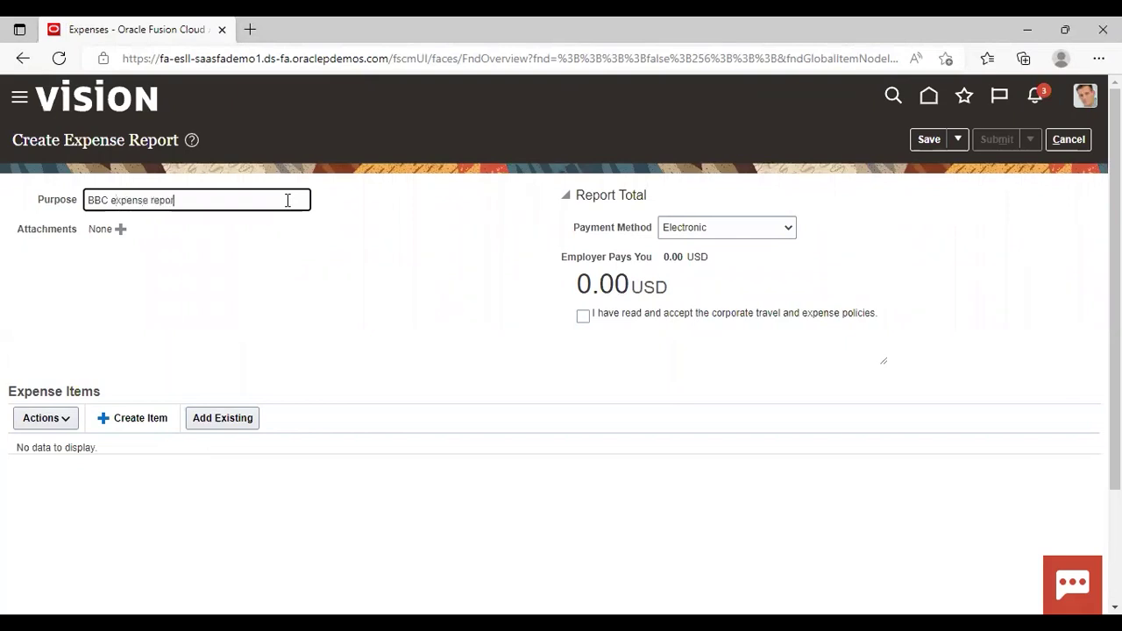
click(297, 270)
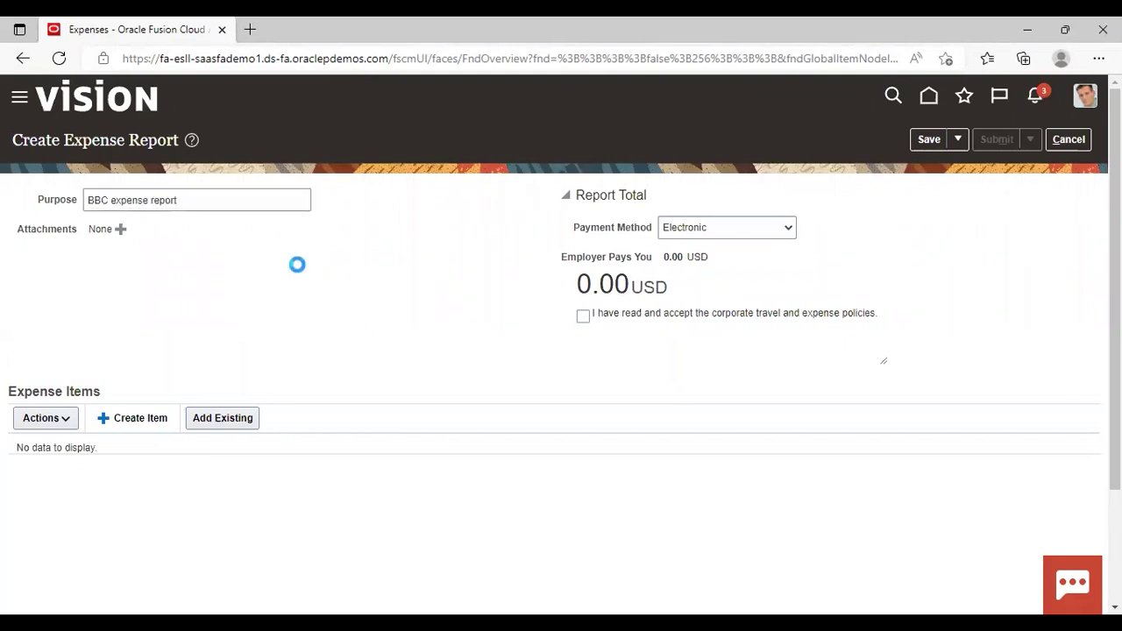
- Add an expense item to the report and set its date to October 12, 2022
click(142, 419)
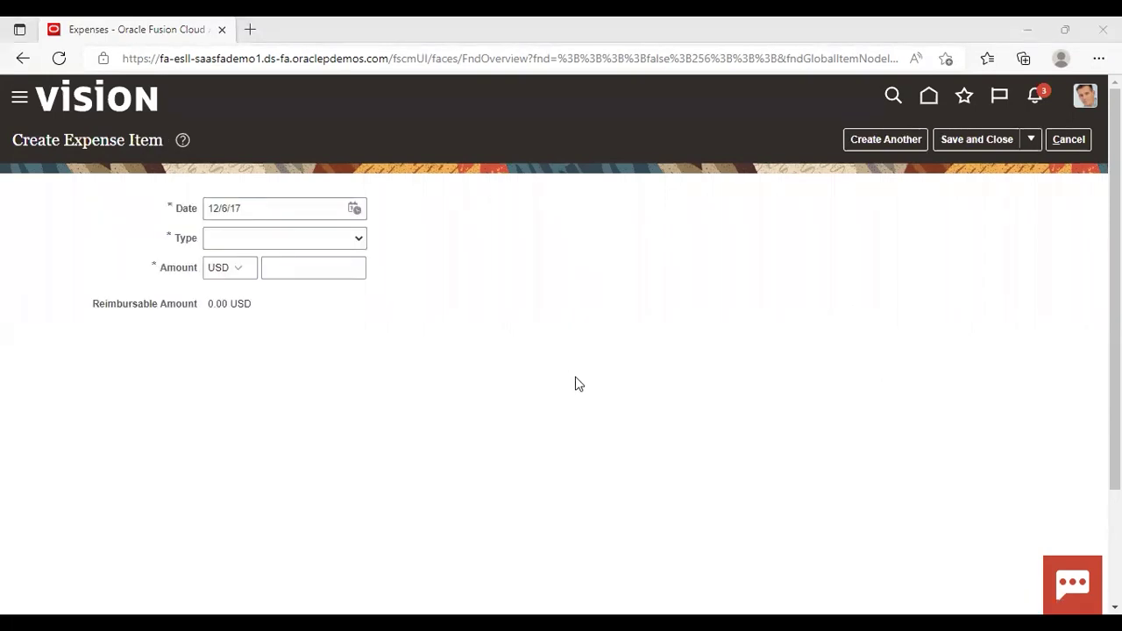
click(354, 211)
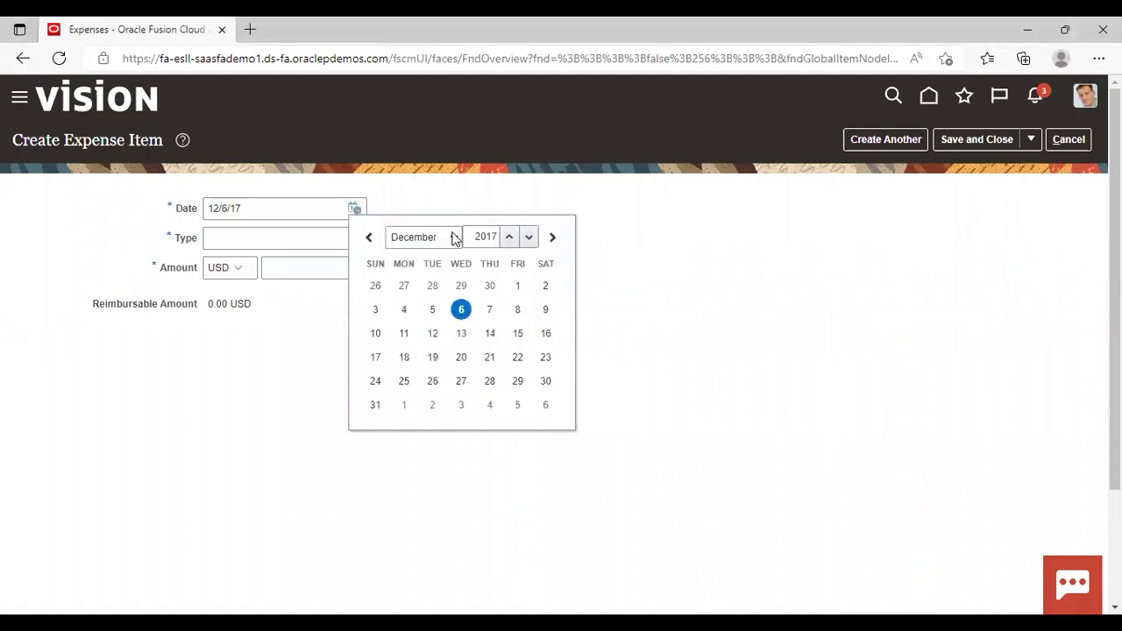
click(506, 234)
click(506, 233)
click(505, 234)
click(505, 234)
click(506, 235)
click(442, 243)
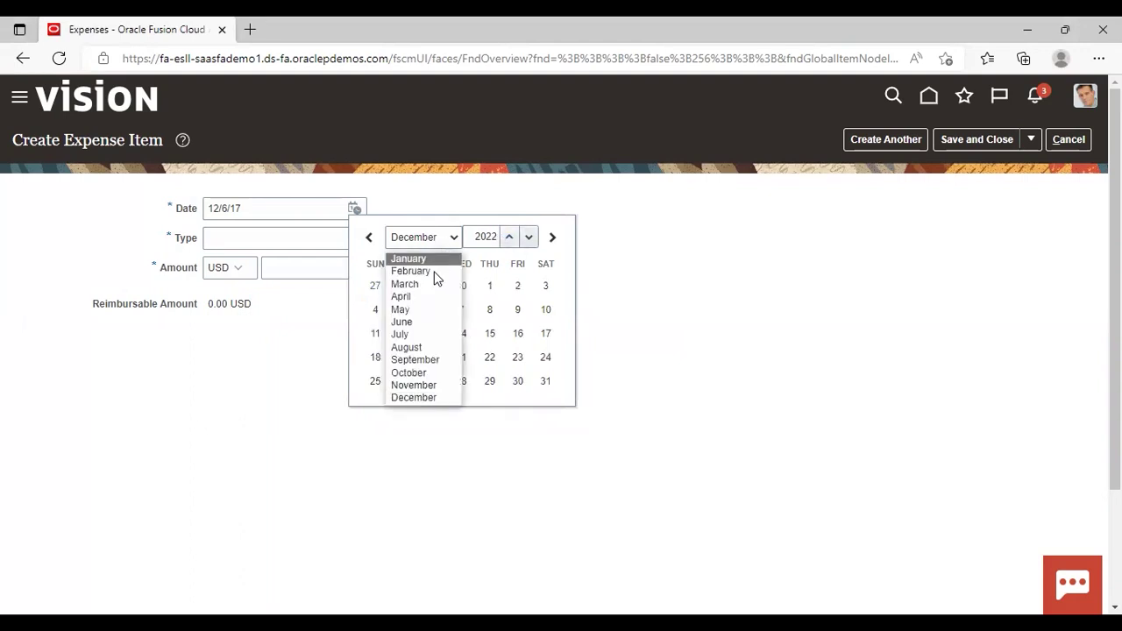
click(426, 374)
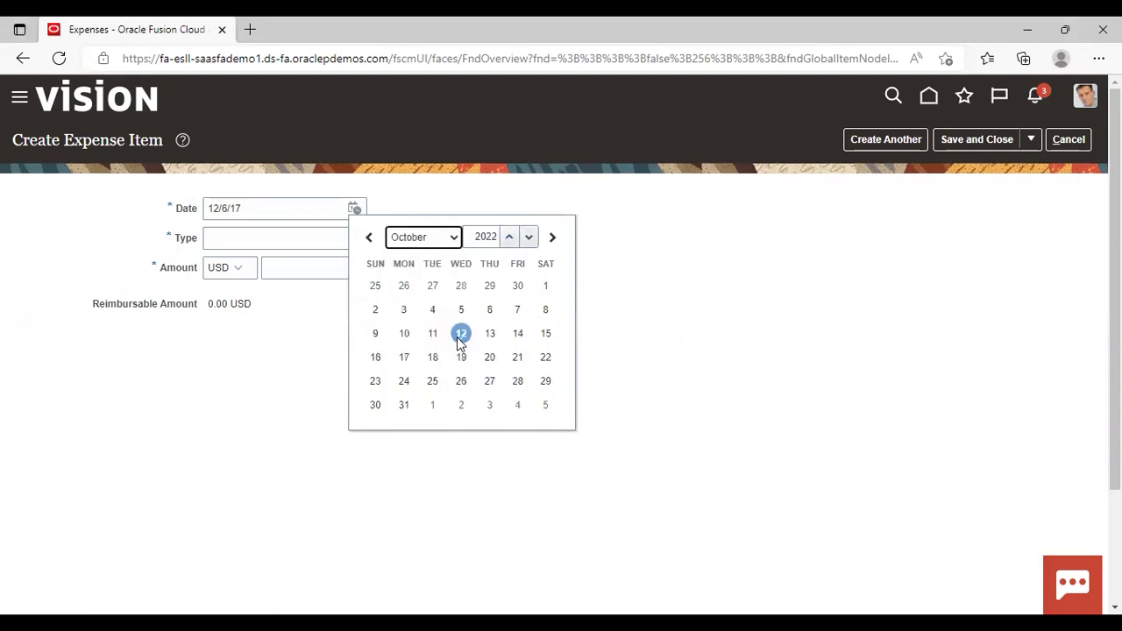
click(461, 334)
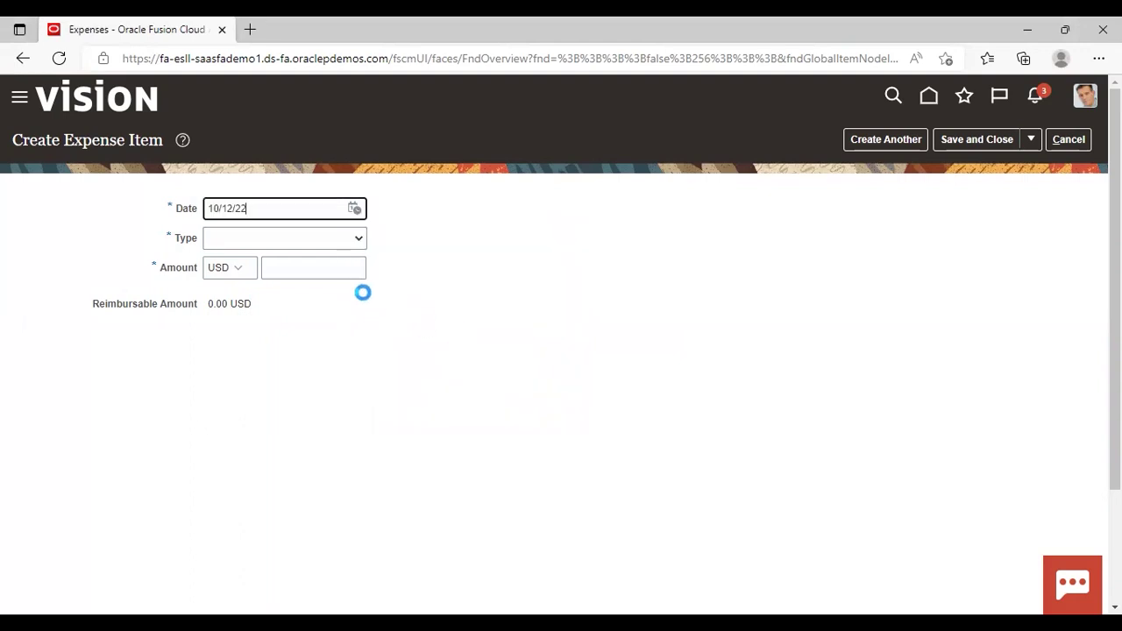
- Set the expense item's type to Air and its amount to 100 USD, then save and close the item
click(353, 237)
click(340, 268)
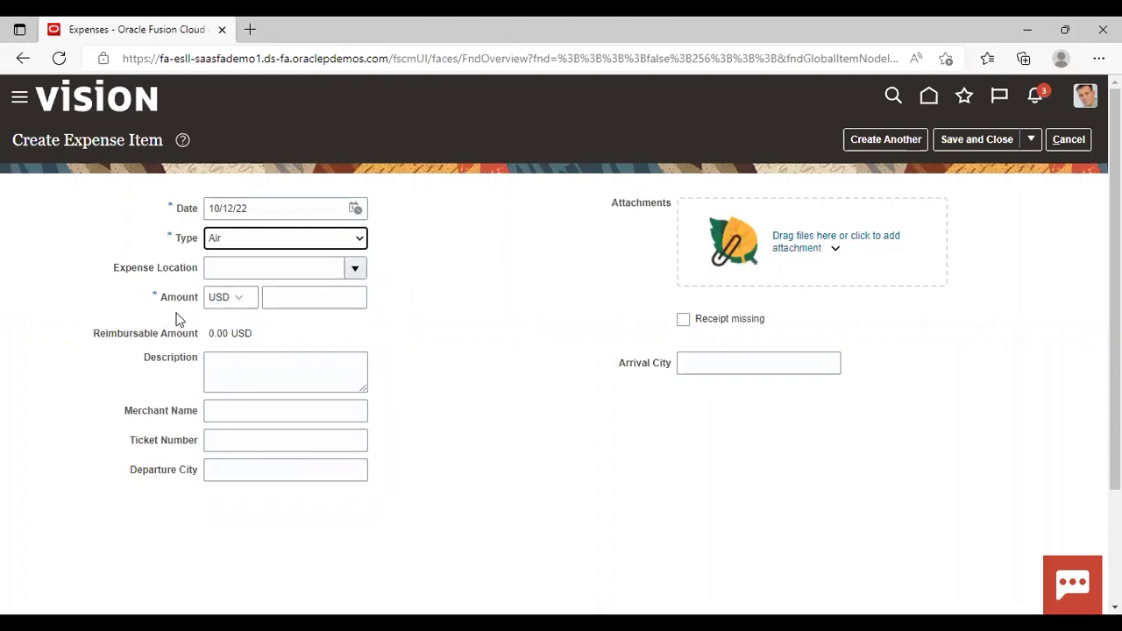
click(345, 292)
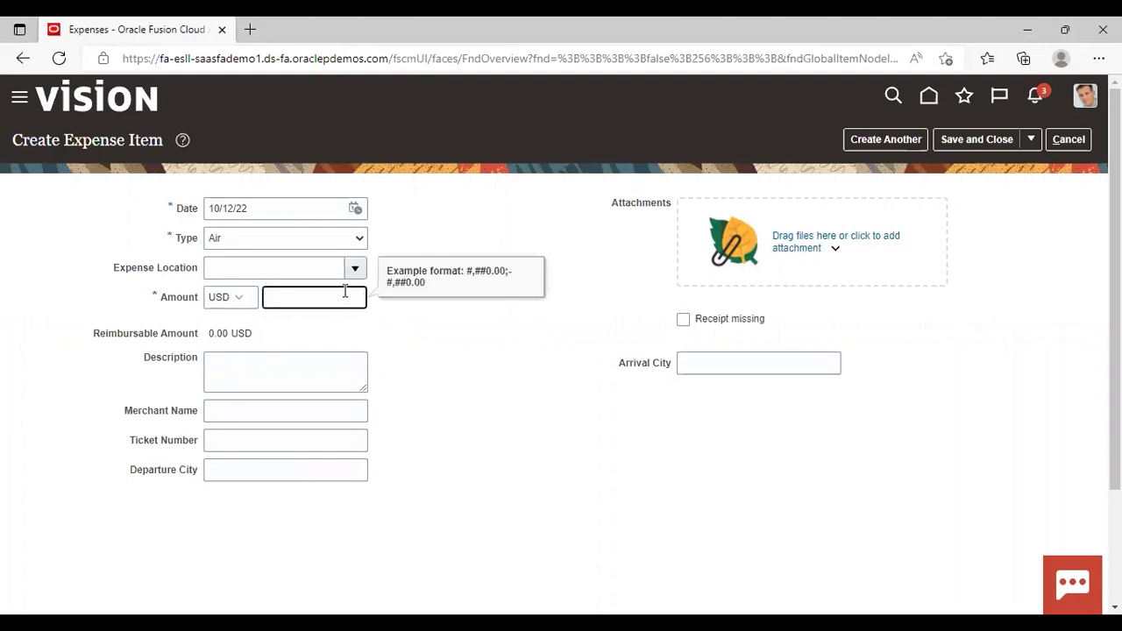
text(100)
click(429, 366)
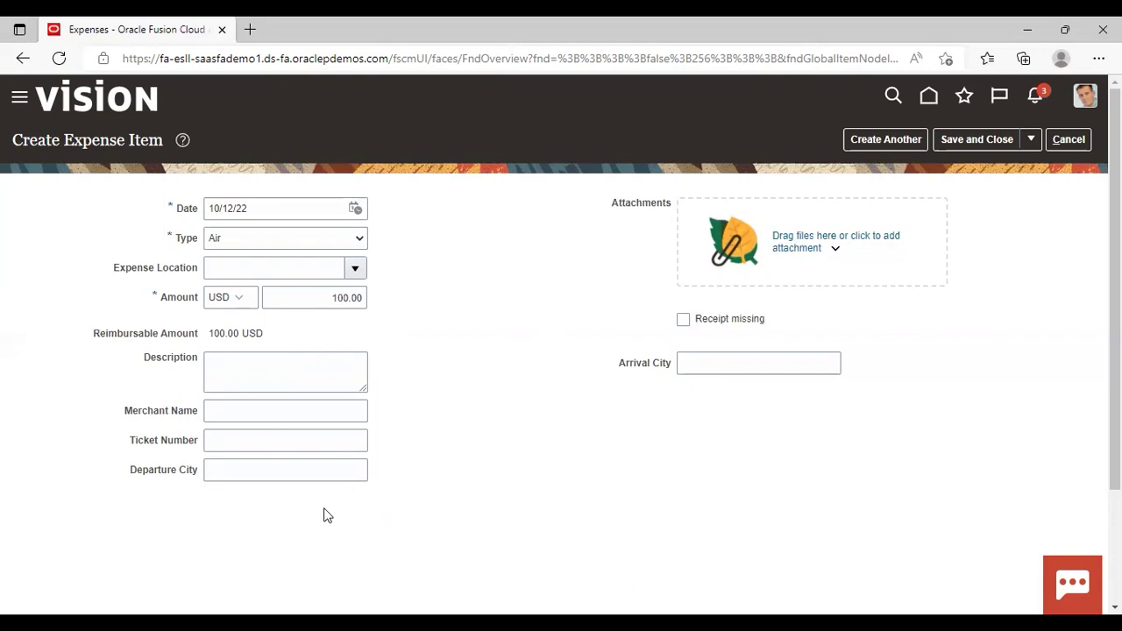
click(976, 139)
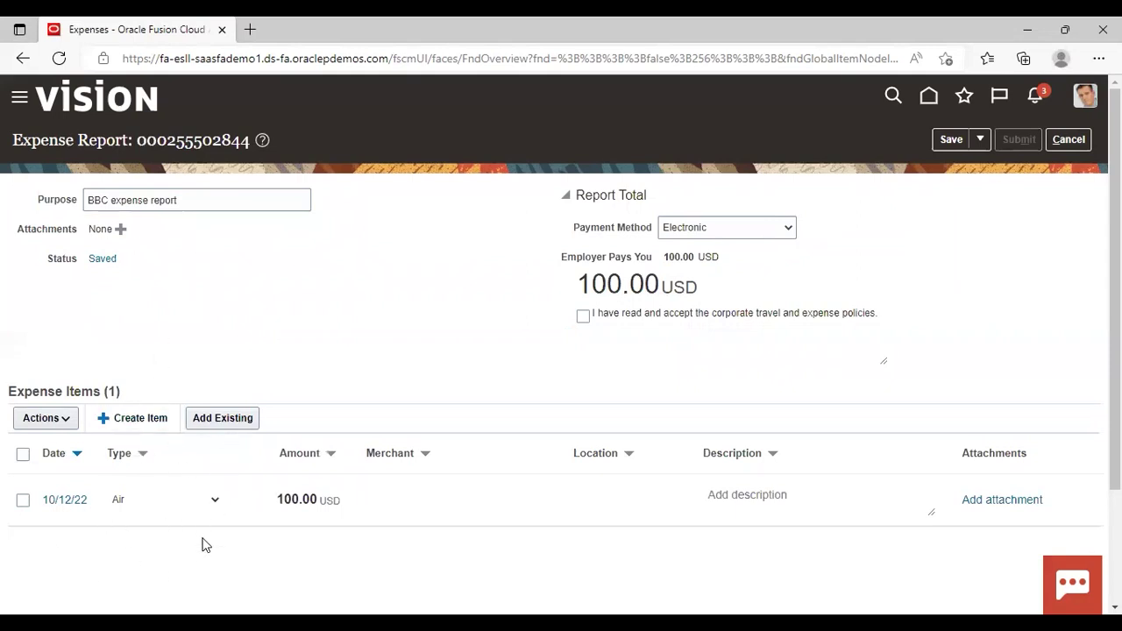
- Accept the corporate travel and expense policies, submit the expense report, and select the submitted BBC expense report
click(579, 320)
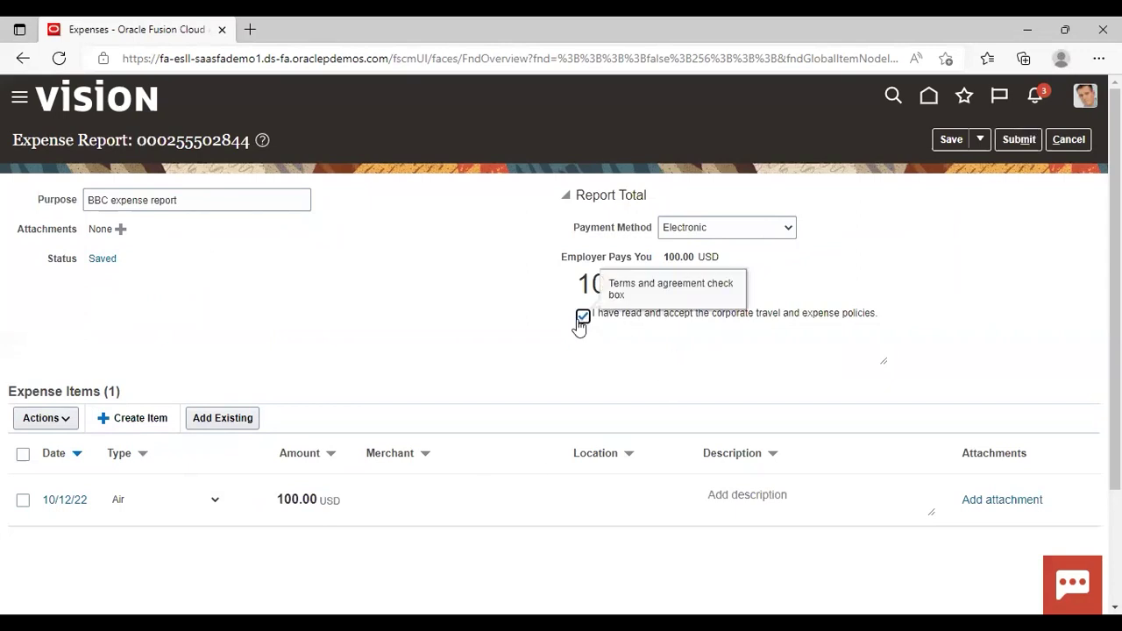
click(1016, 140)
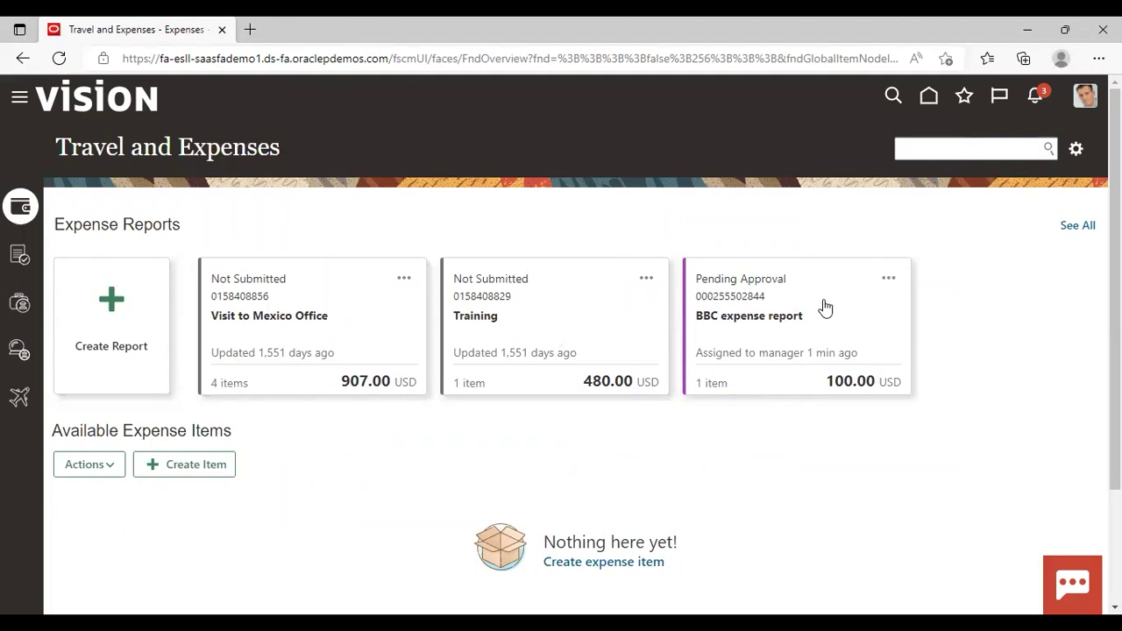
click(782, 305)
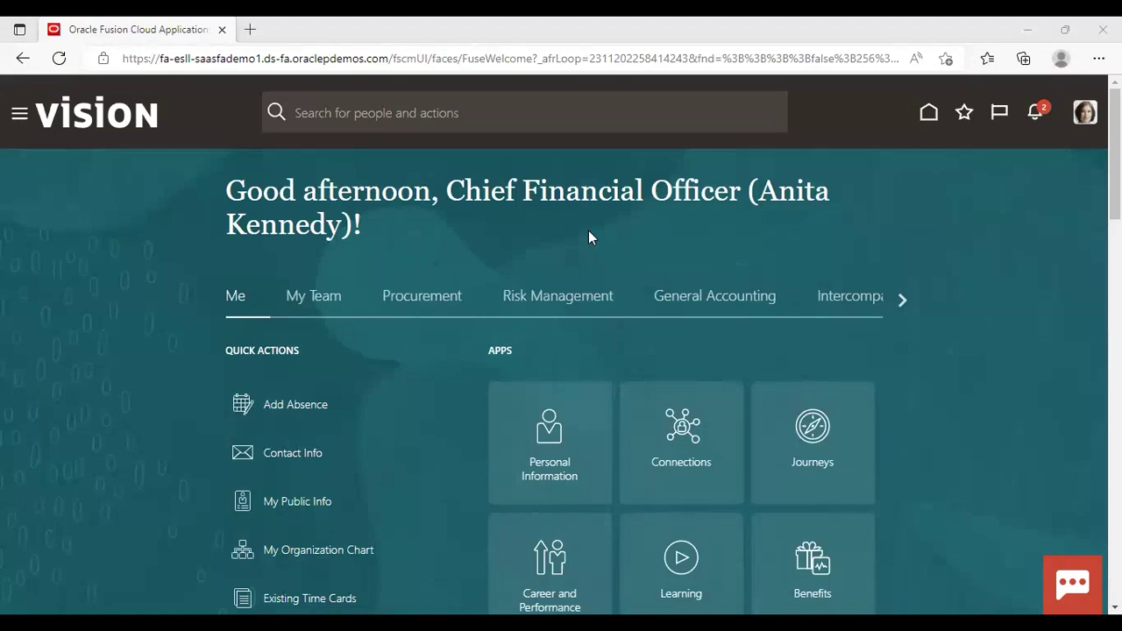
- As the manager, open the expense report approval request from the notifications, review its available actions, and approve it without a comment
click(1034, 118)
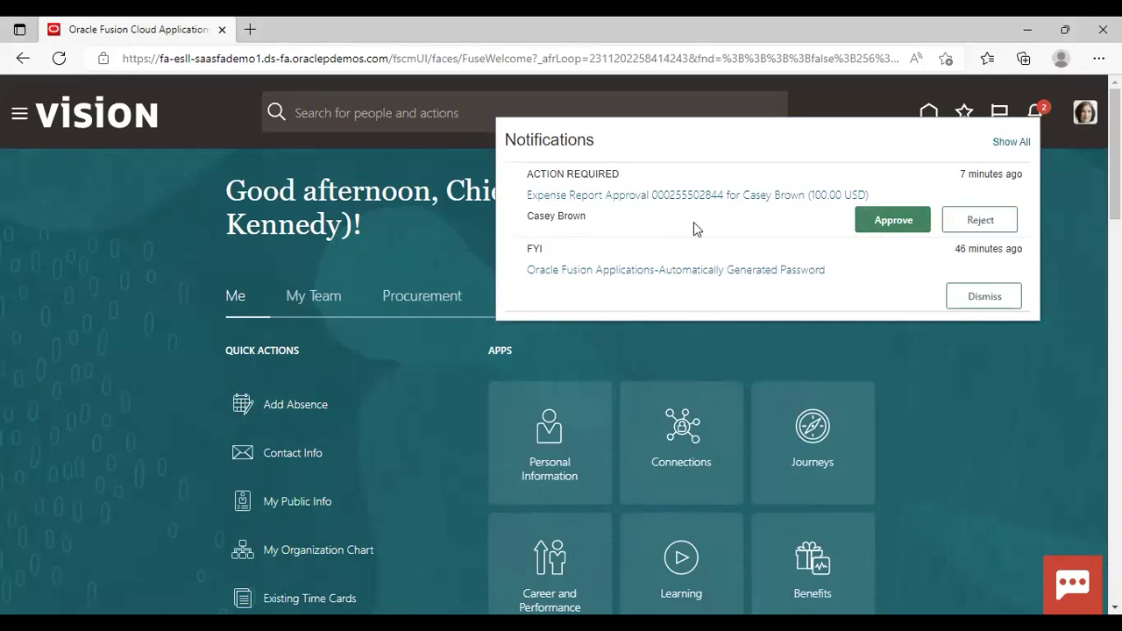
click(598, 194)
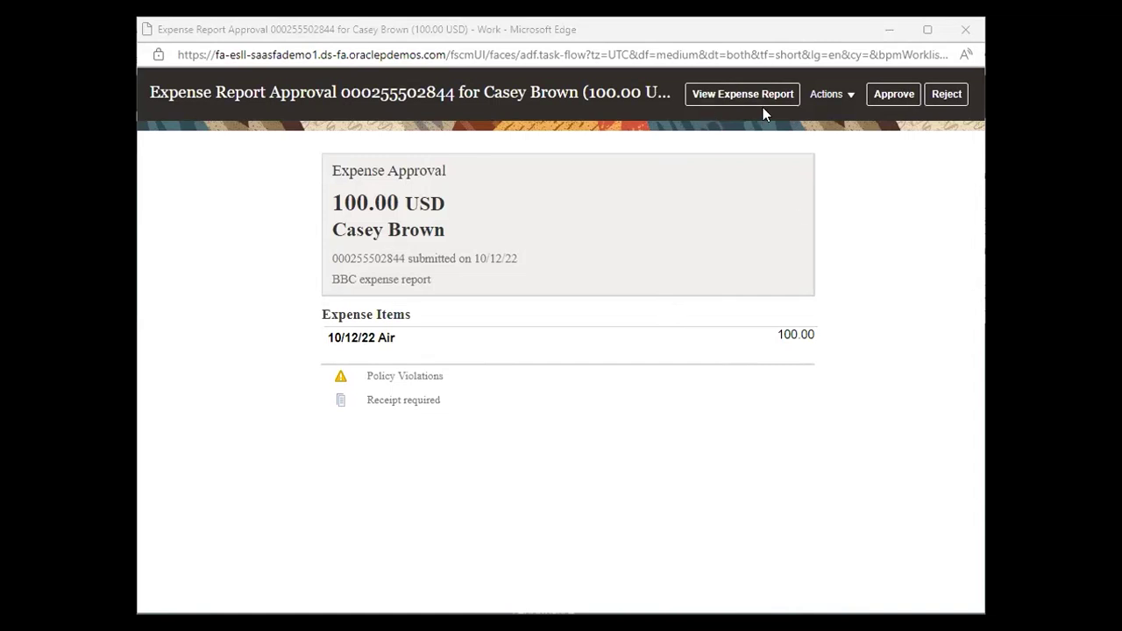
click(828, 97)
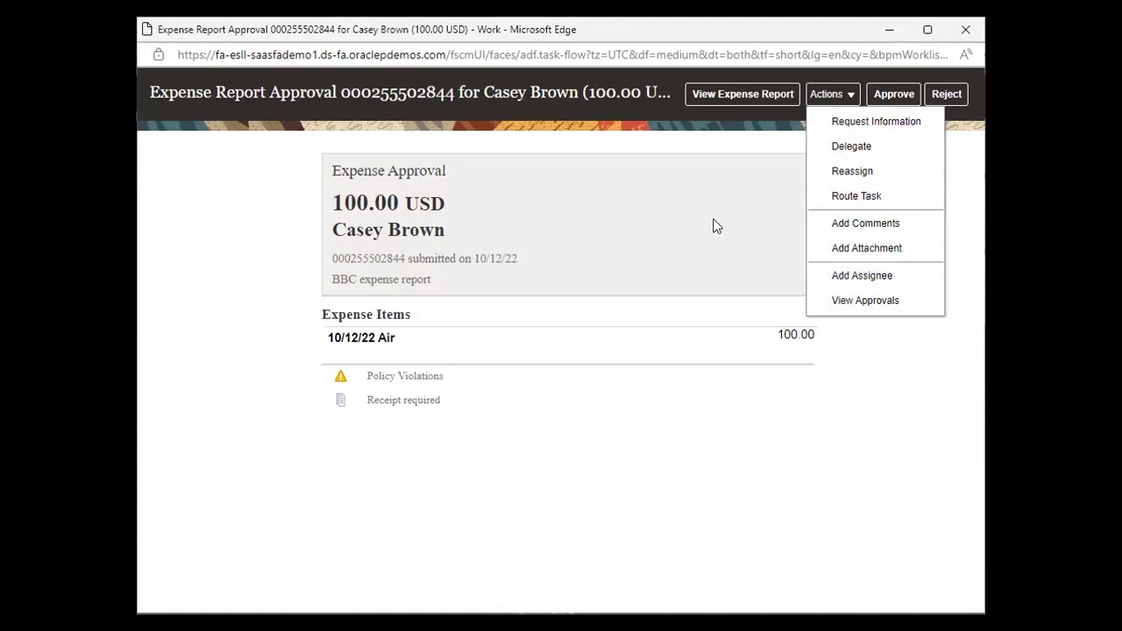
click(677, 422)
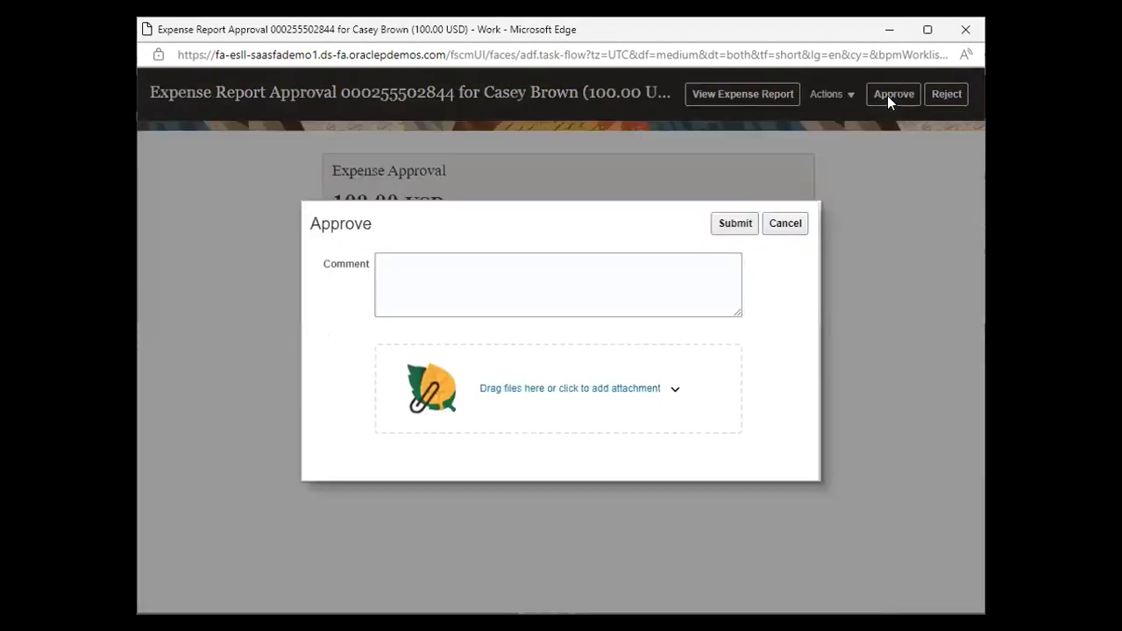
click(723, 226)
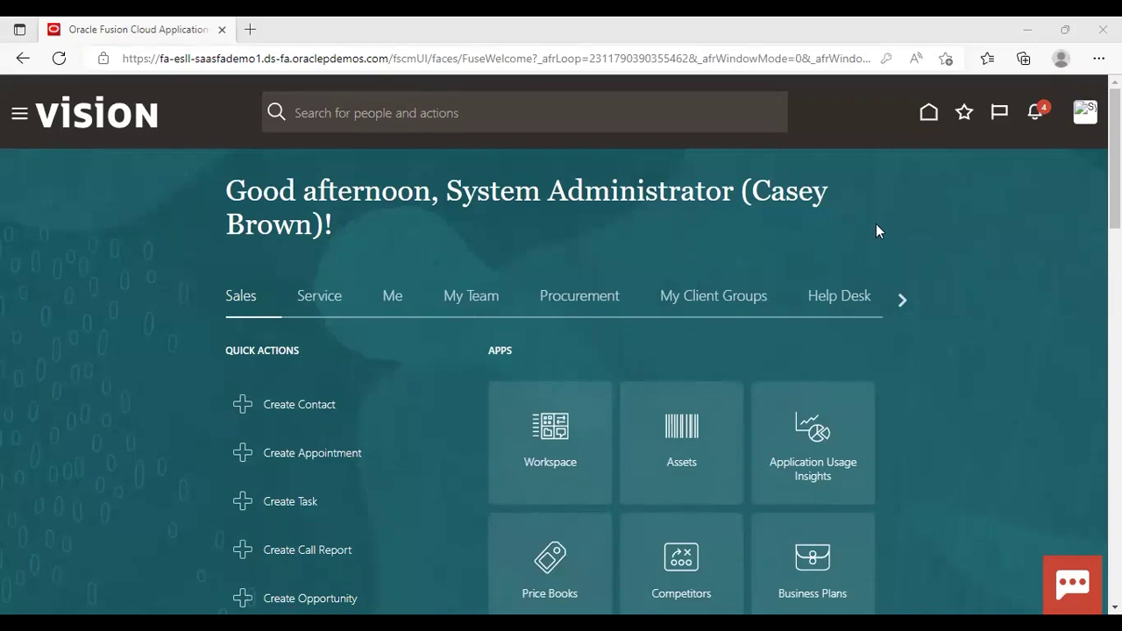
- As the employee, check the notifications for the approval outcome and review the BBC expense report's status in Travel and Expenses
click(1036, 120)
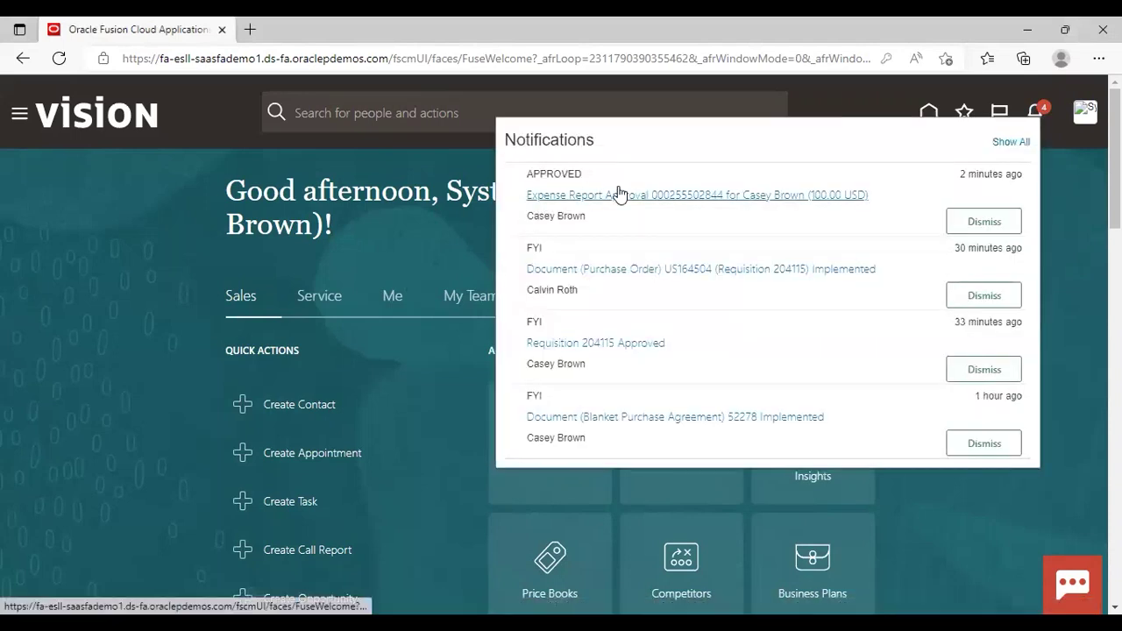
click(398, 255)
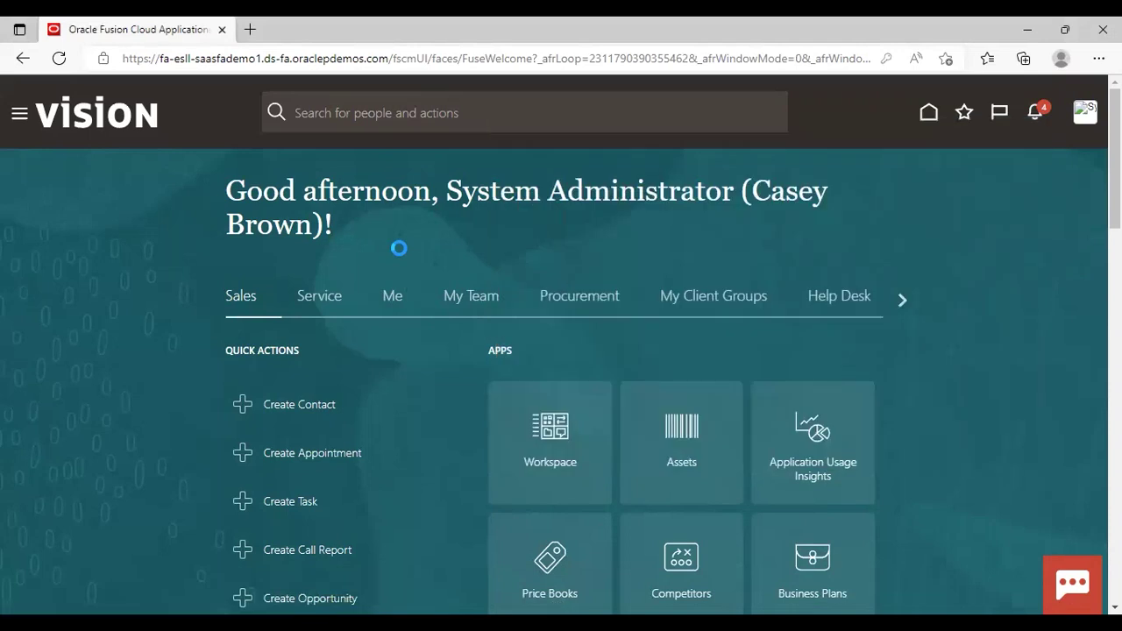
click(19, 121)
click(52, 234)
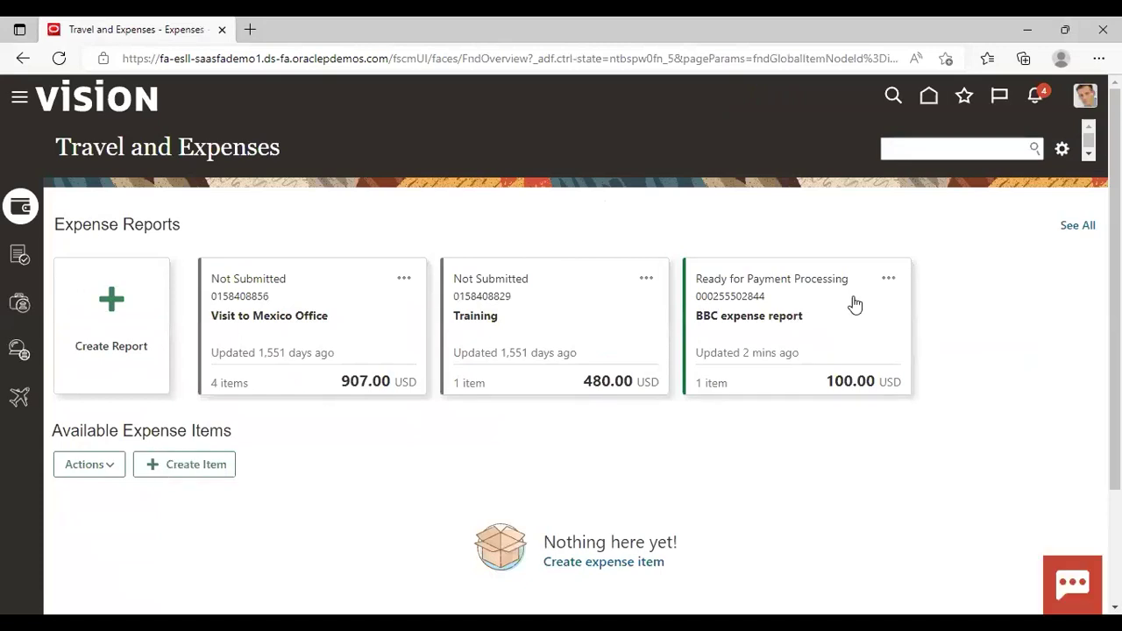
click(855, 304)
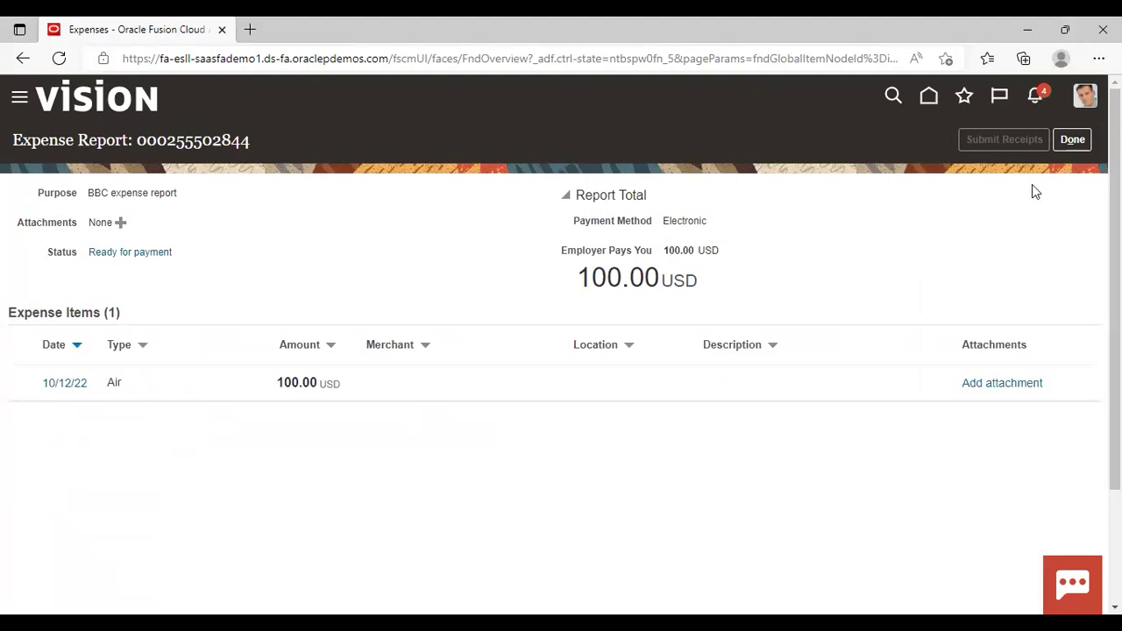
click(1071, 141)
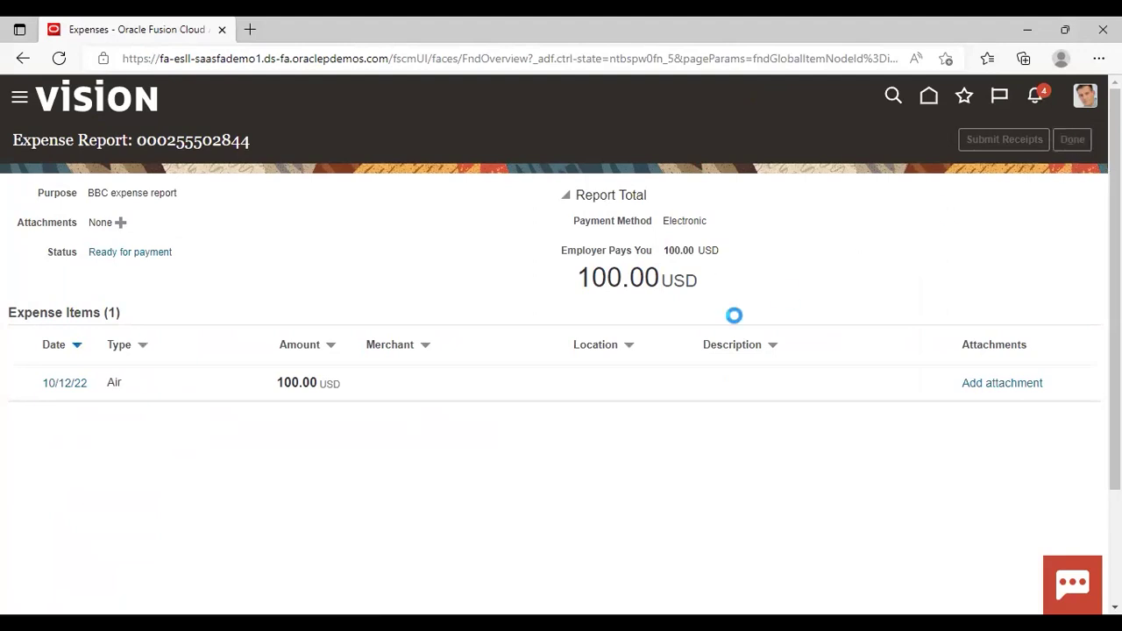